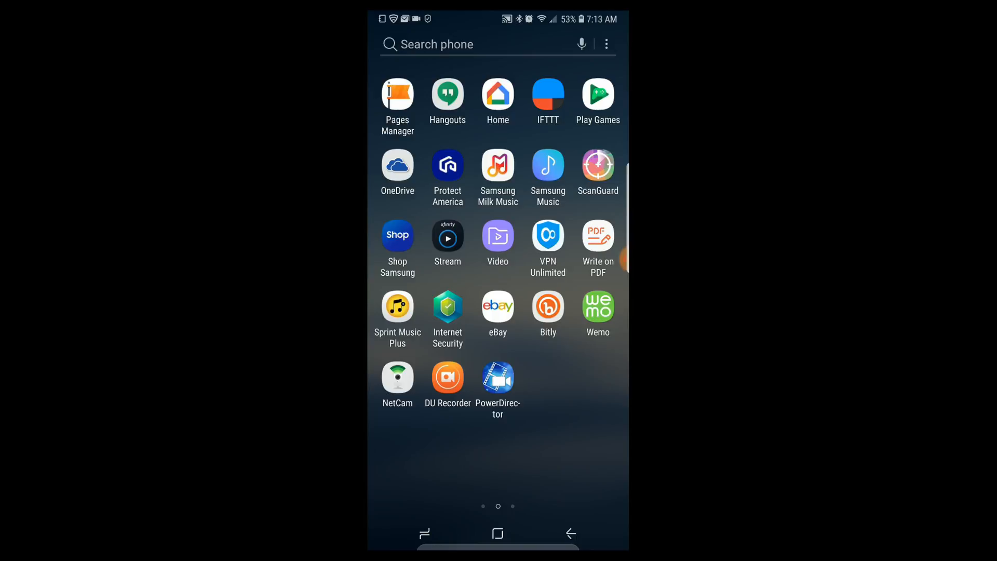
Step: Swipe the app drawer back to its first page where Play Store sits
drag(405, 257, 608, 257)
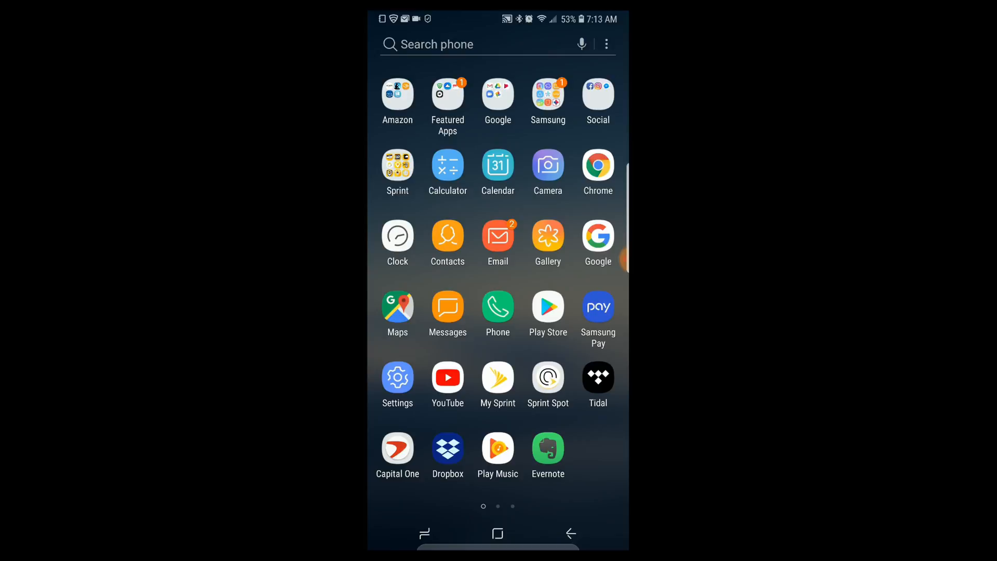
Step: Launch Play Store and search 'shortcut master', landing on the Shortcut Master (Lite) listing
click(547, 307)
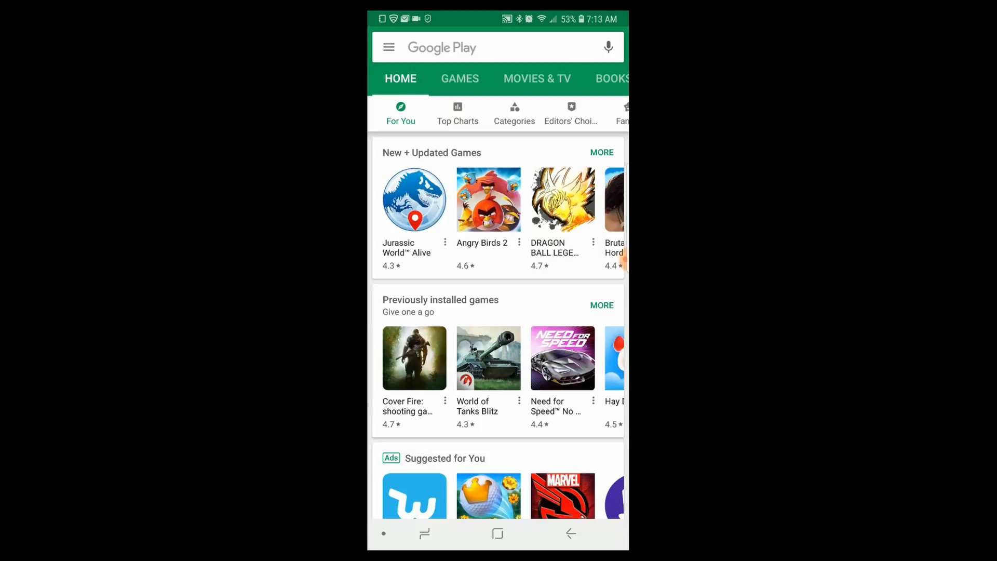
click(499, 48)
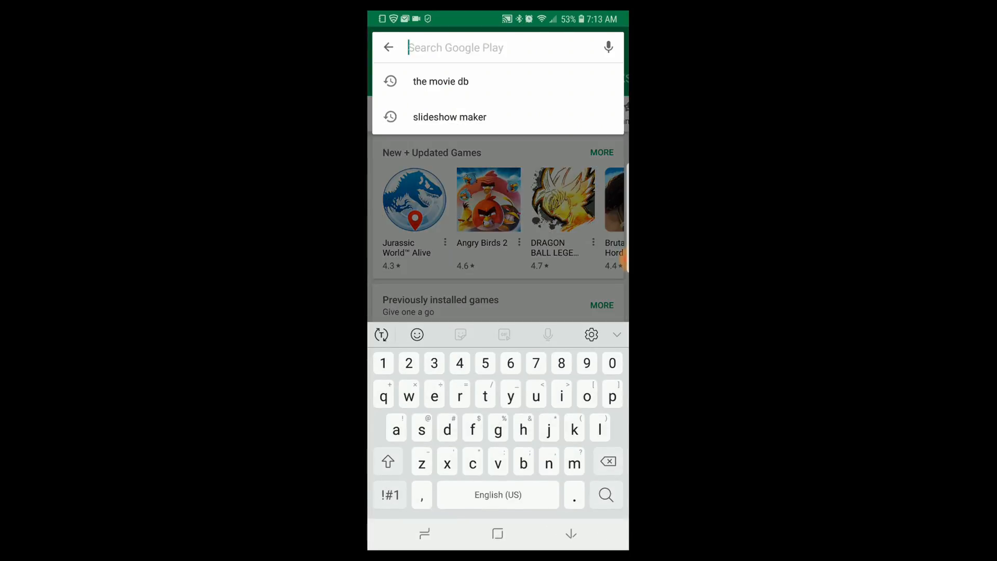
text(short)
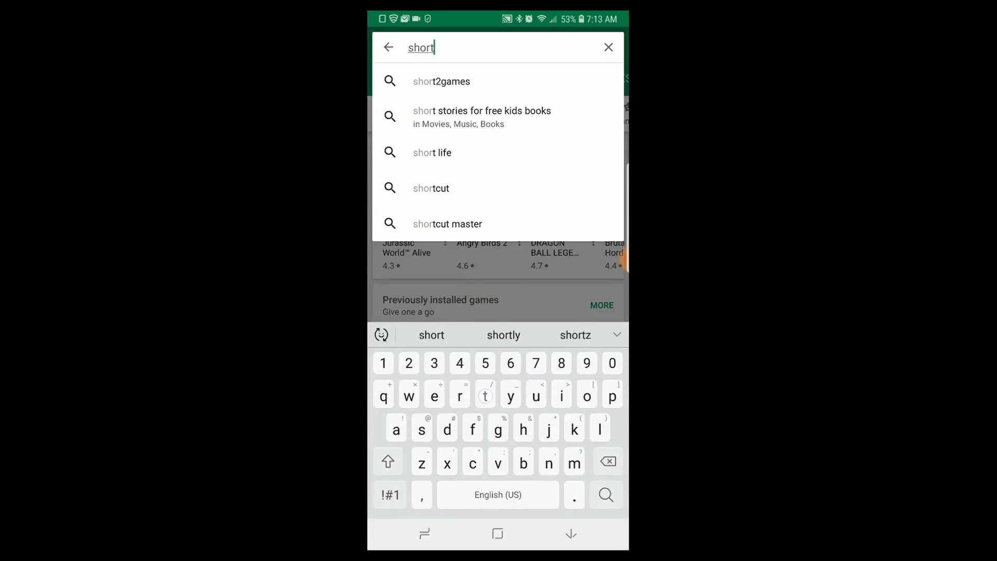
text(c)
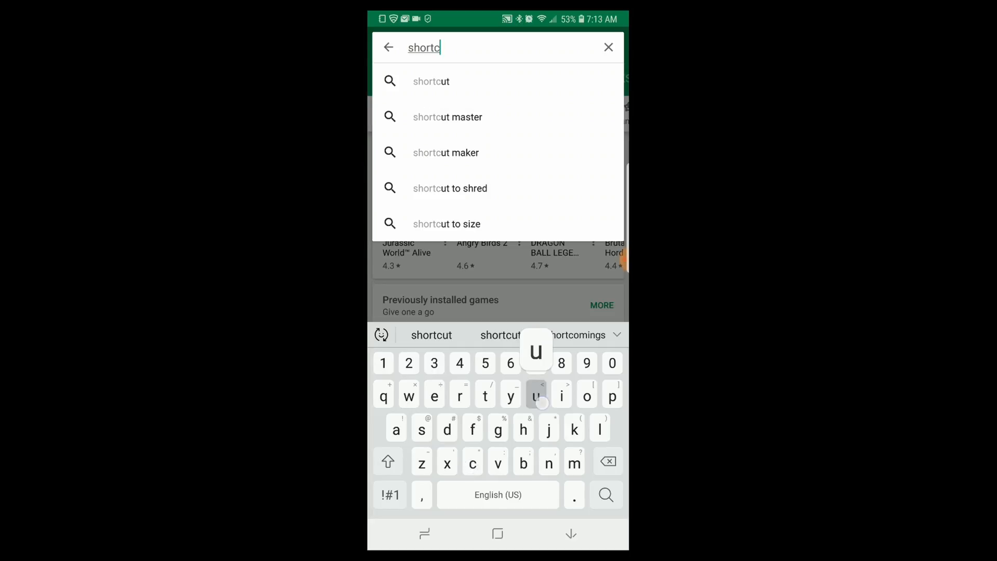
text(ut ma)
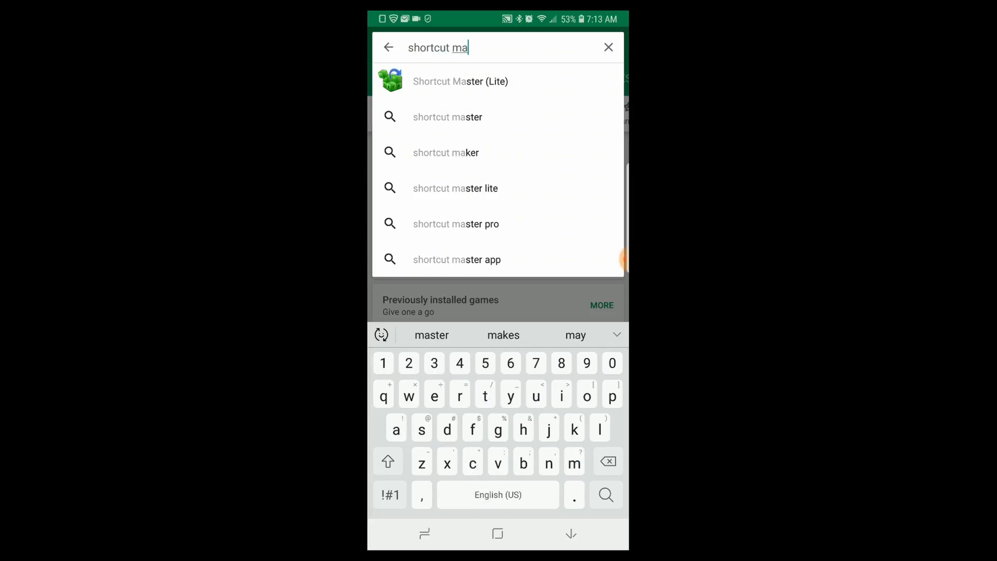
text(ster)
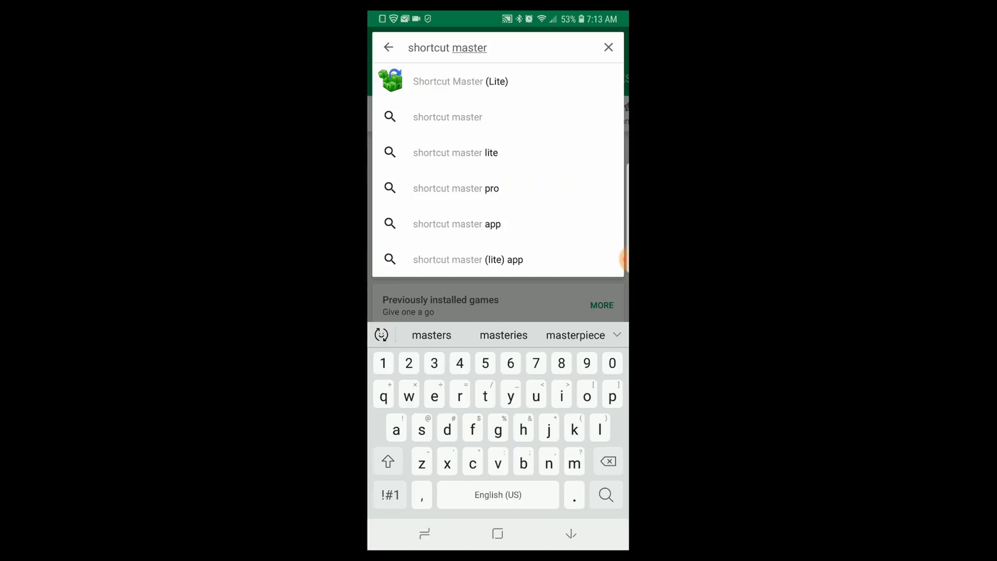
click(461, 81)
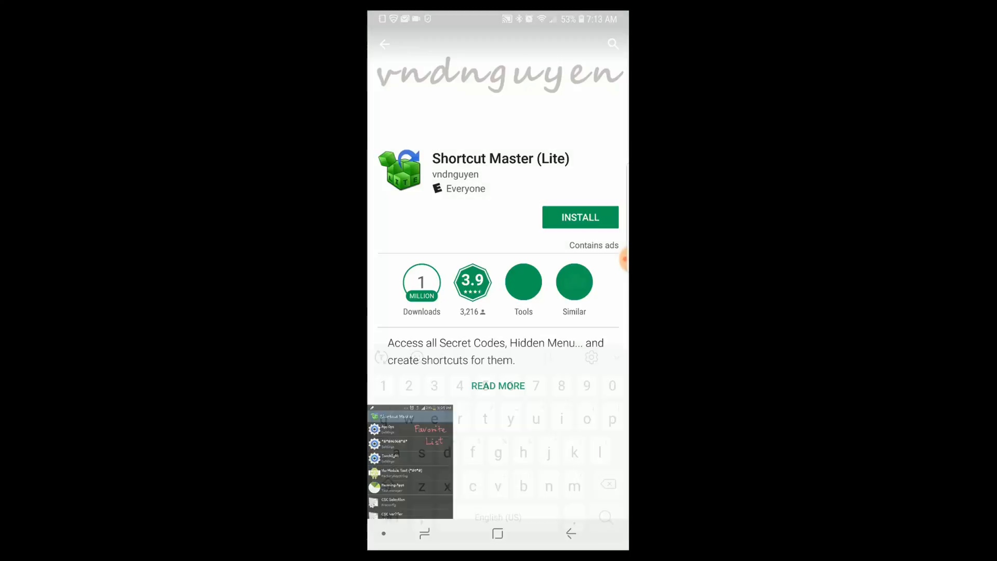
Step: Install Shortcut Master (Lite), accepting its requested permissions
click(580, 217)
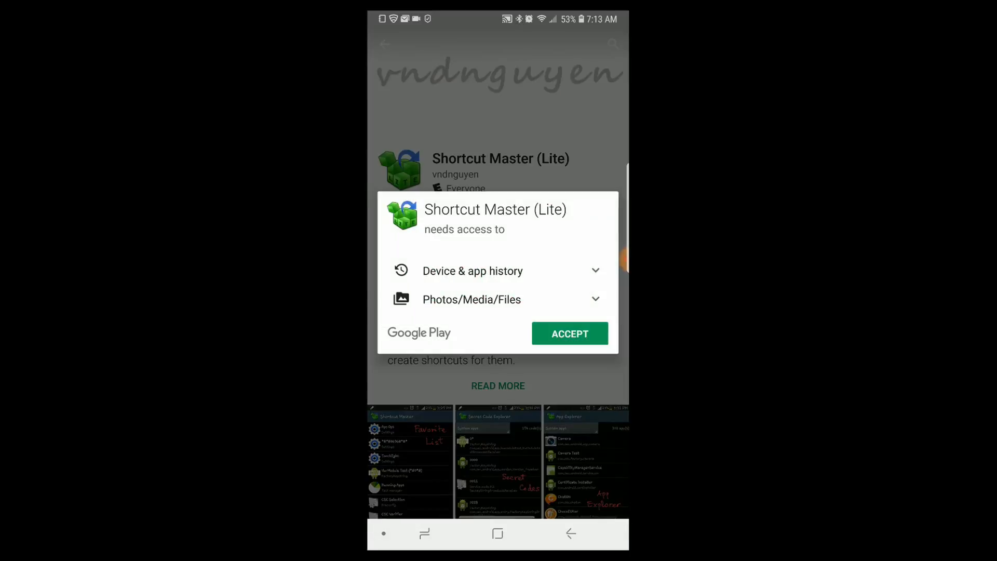
click(570, 334)
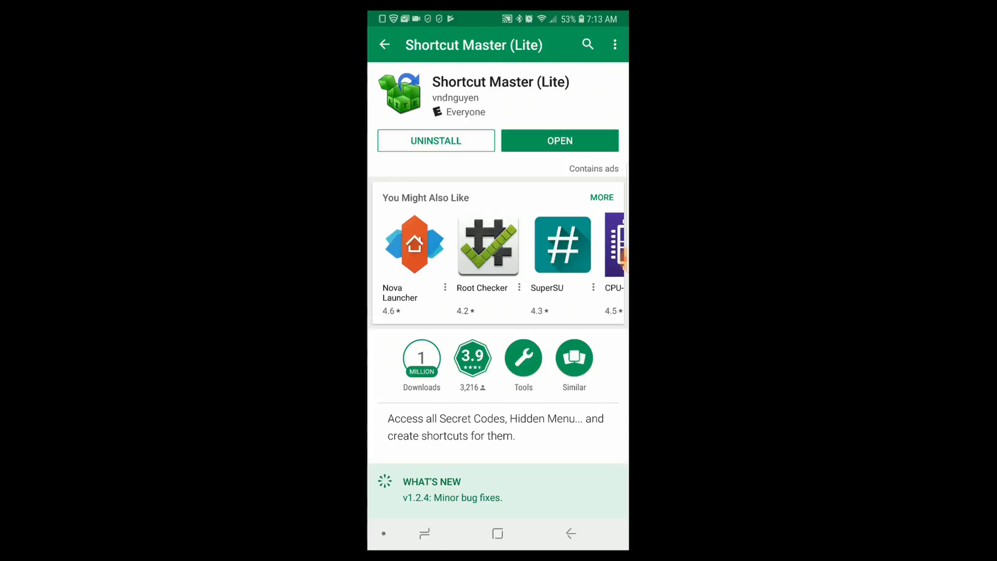
Step: Leave Play Store and reach Android Settings via the notification shade's gear icon
click(424, 534)
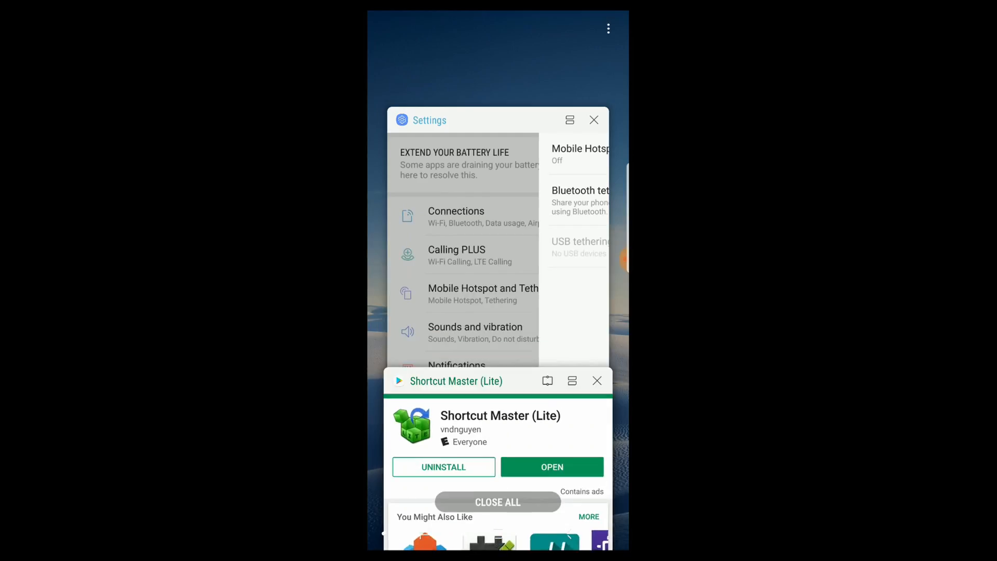
click(497, 534)
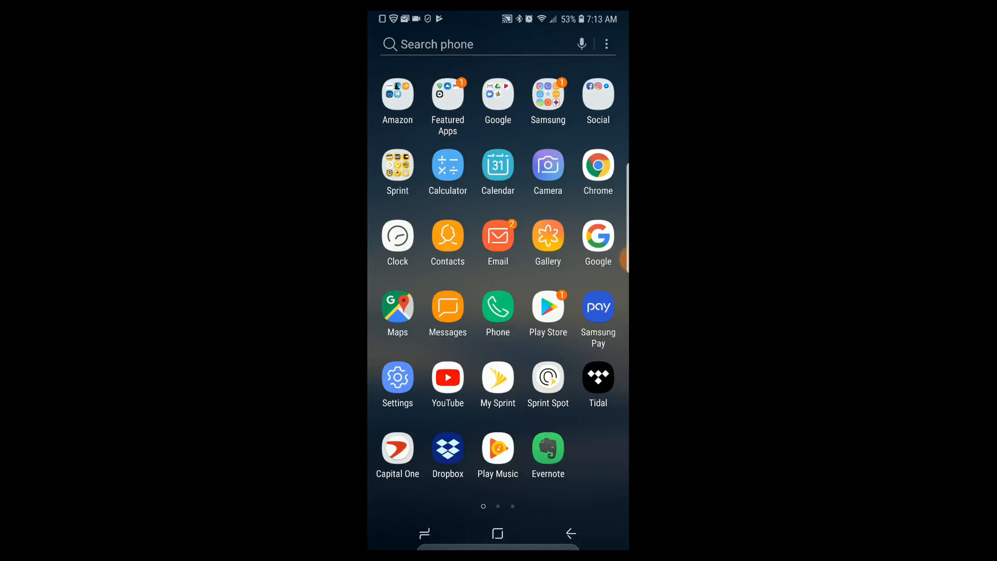
drag(498, 19, 498, 390)
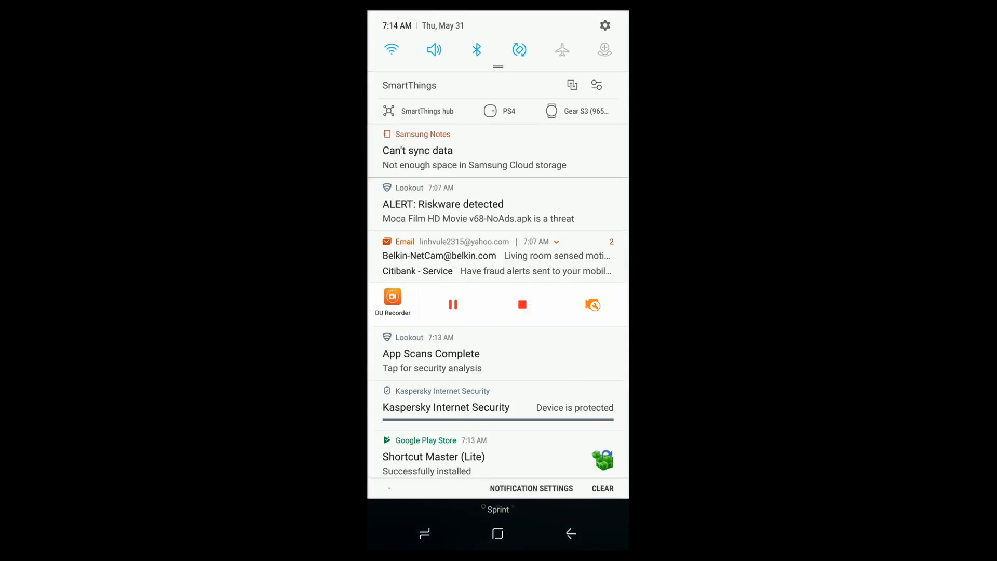
click(605, 26)
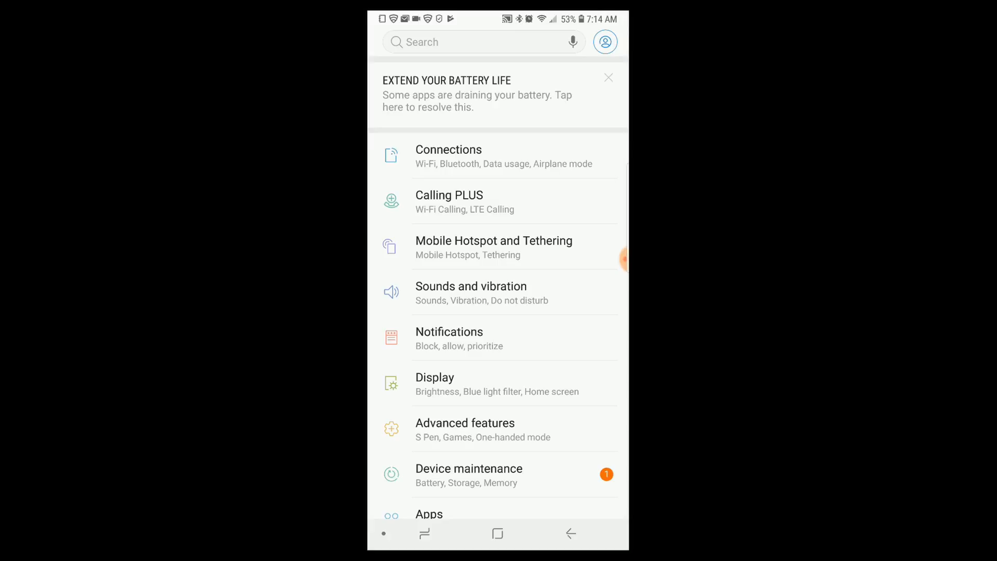
Step: Try switching Mobile Hotspot on, acknowledge the 'not subscribed' Hotspot Error, and return home
click(493, 247)
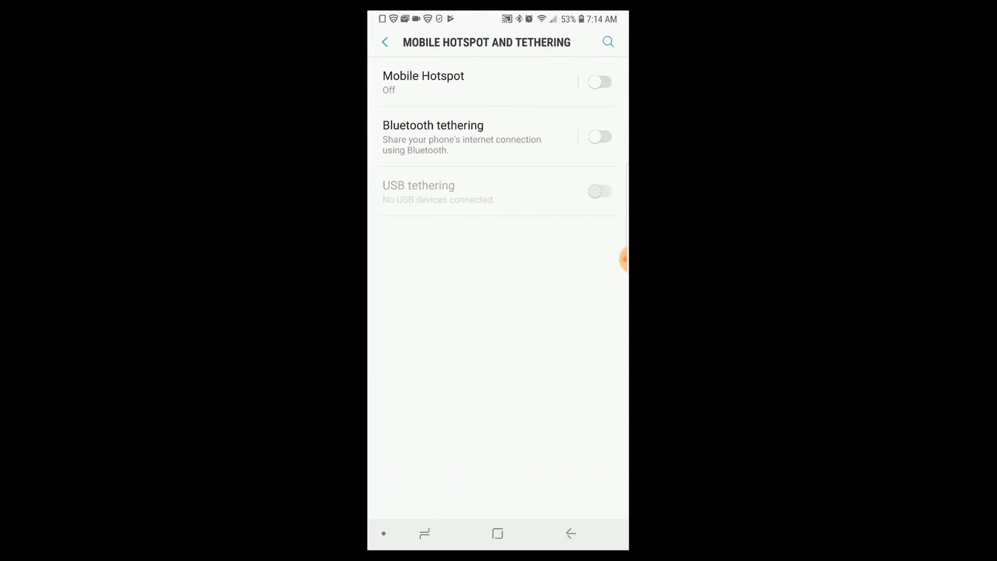
click(600, 82)
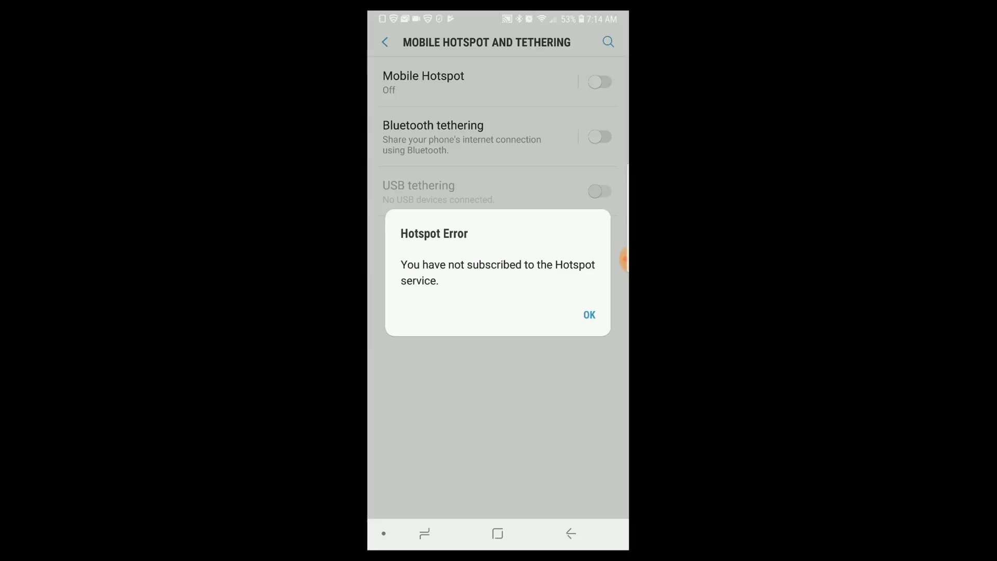
click(589, 314)
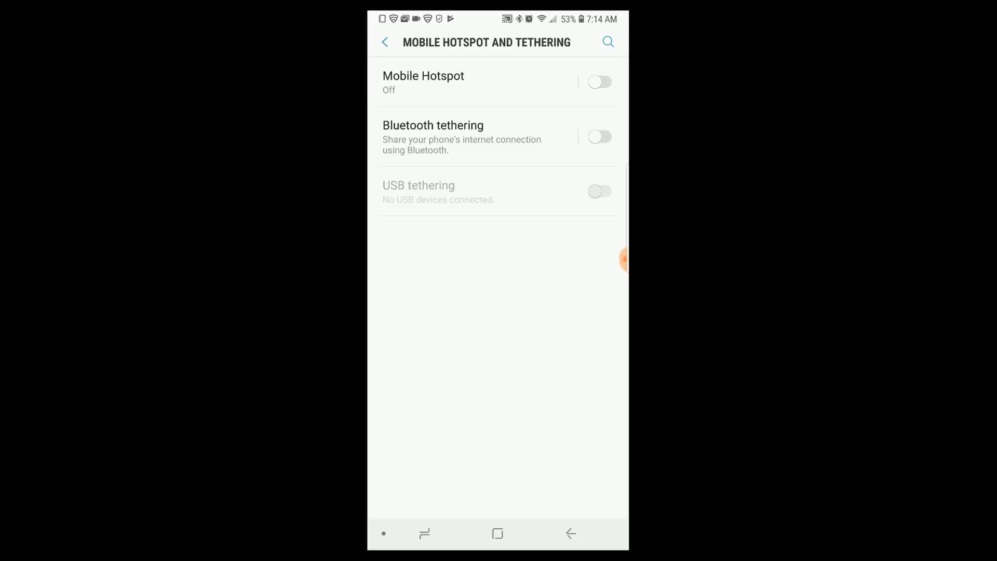
click(498, 533)
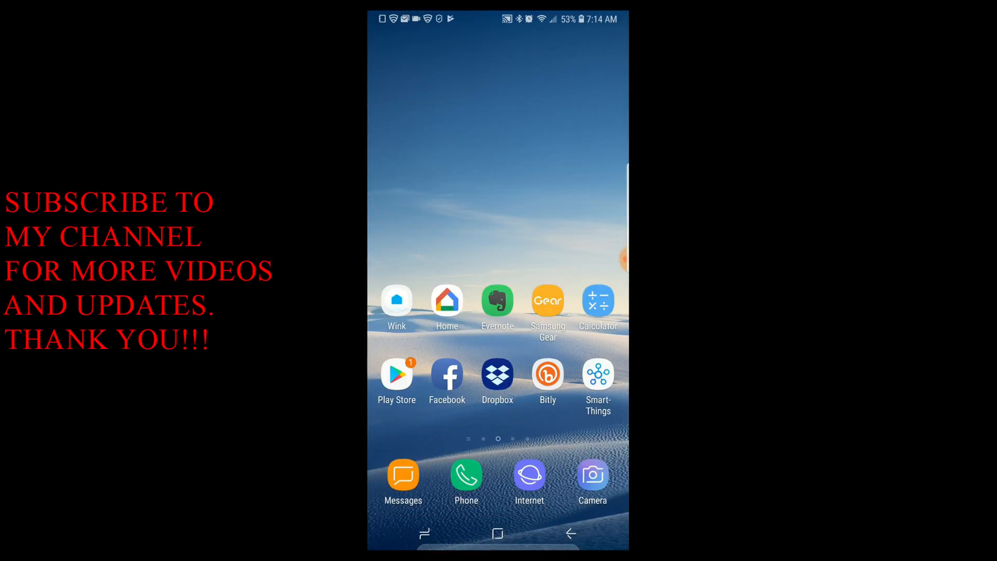
Step: Reach page 3 of the app drawer and launch Shortcut Master (Lite)
drag(584, 234, 414, 234)
drag(497, 428, 498, 156)
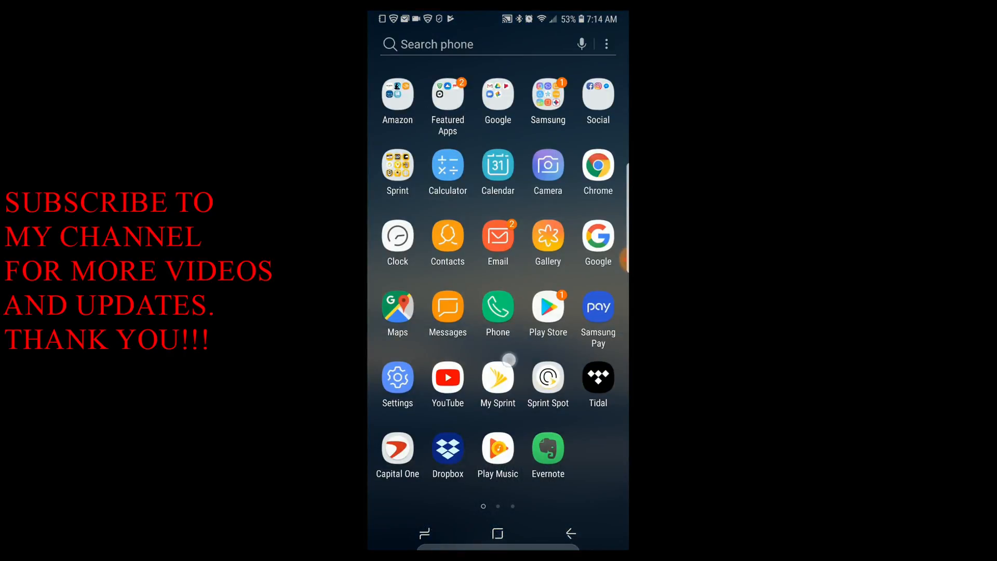
drag(584, 312, 413, 312)
drag(584, 312, 413, 311)
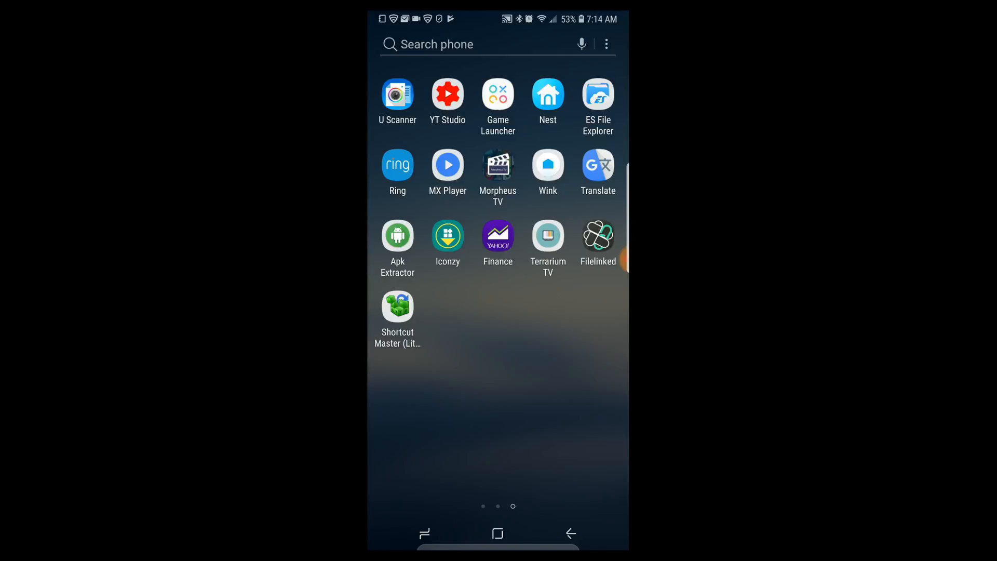
click(398, 307)
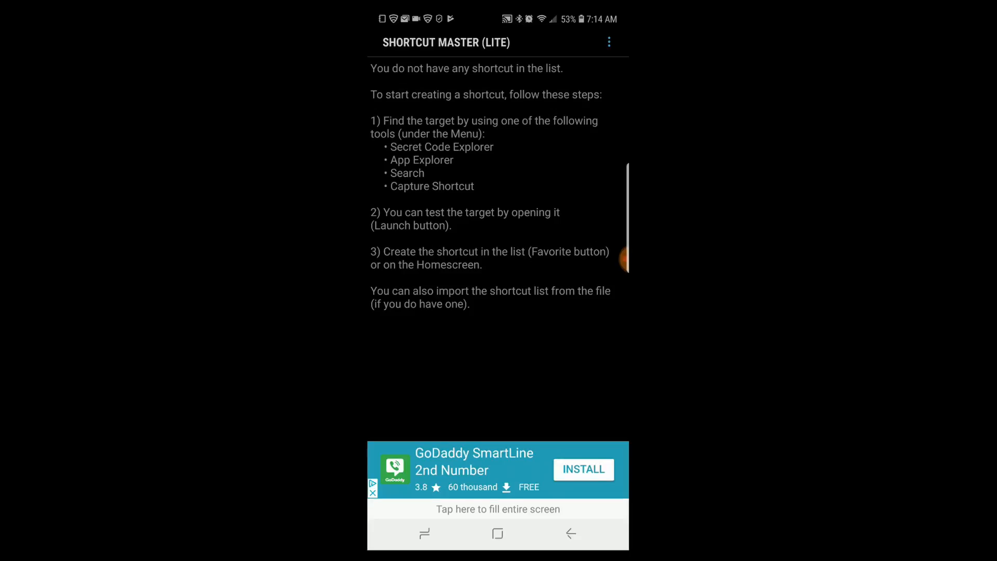
Step: Use App Explorer's All apps list to select the com.test.LTEfunctionality package
click(609, 42)
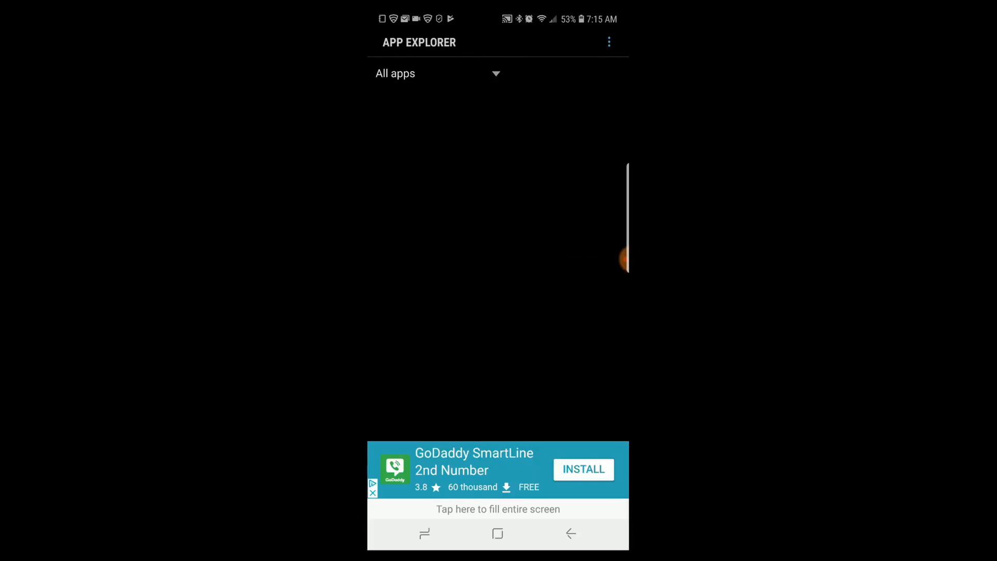
scroll(563, 328, down, 5)
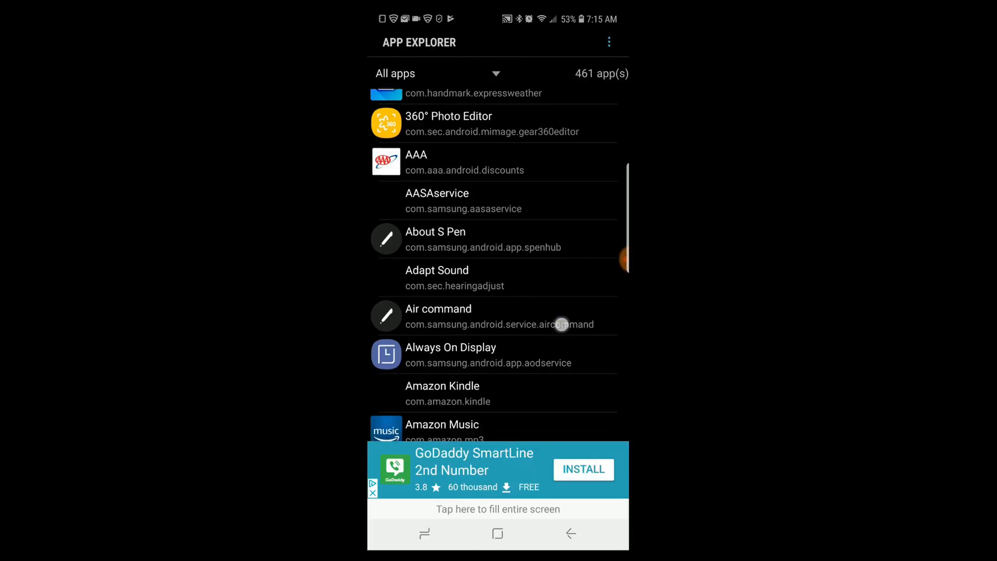
scroll(578, 228, down, 5)
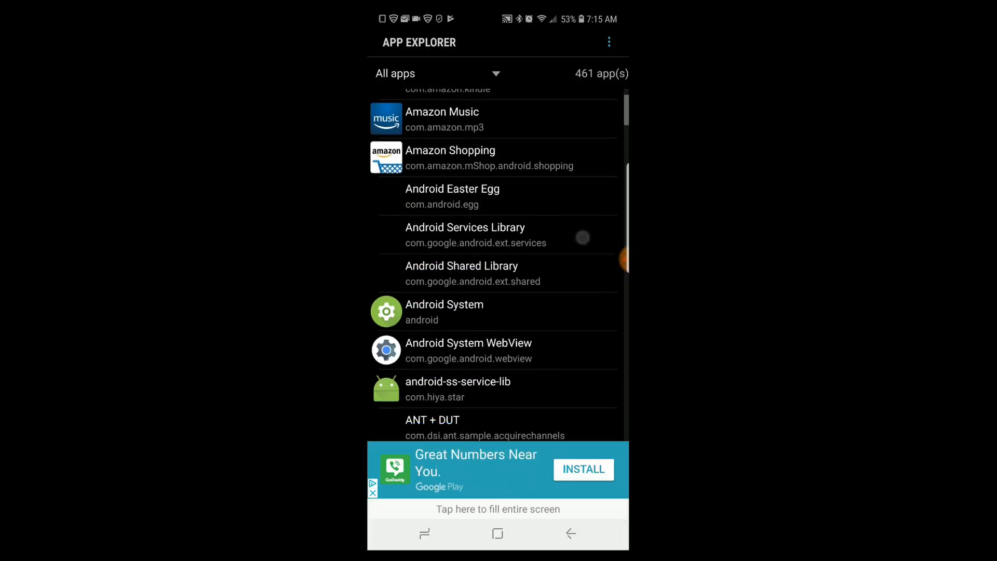
scroll(578, 229, down, 5)
scroll(578, 229, down, 5)
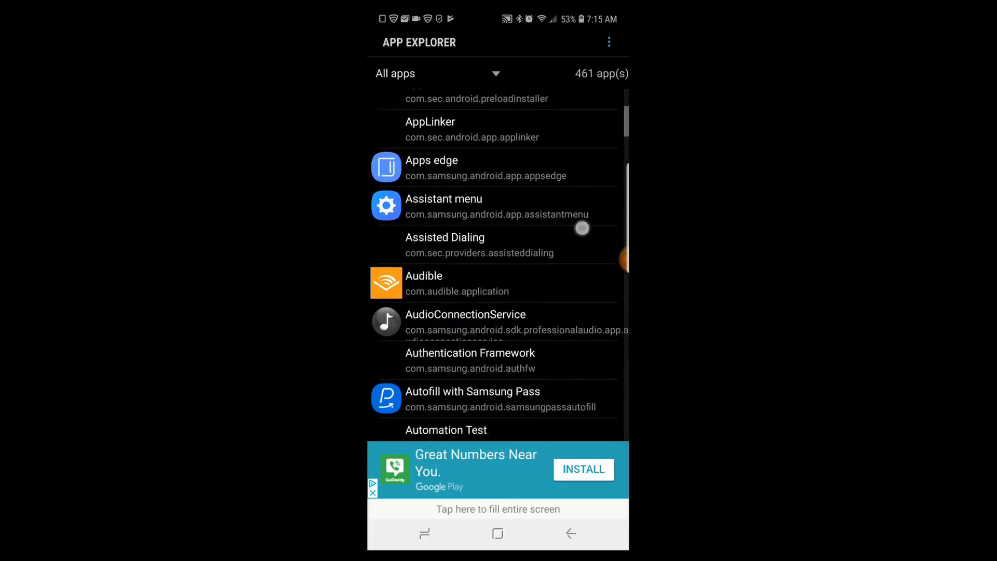
scroll(577, 234, down, 5)
scroll(577, 233, down, 5)
scroll(566, 254, down, 5)
scroll(565, 255, down, 5)
scroll(573, 234, down, 5)
scroll(573, 234, down, 5)
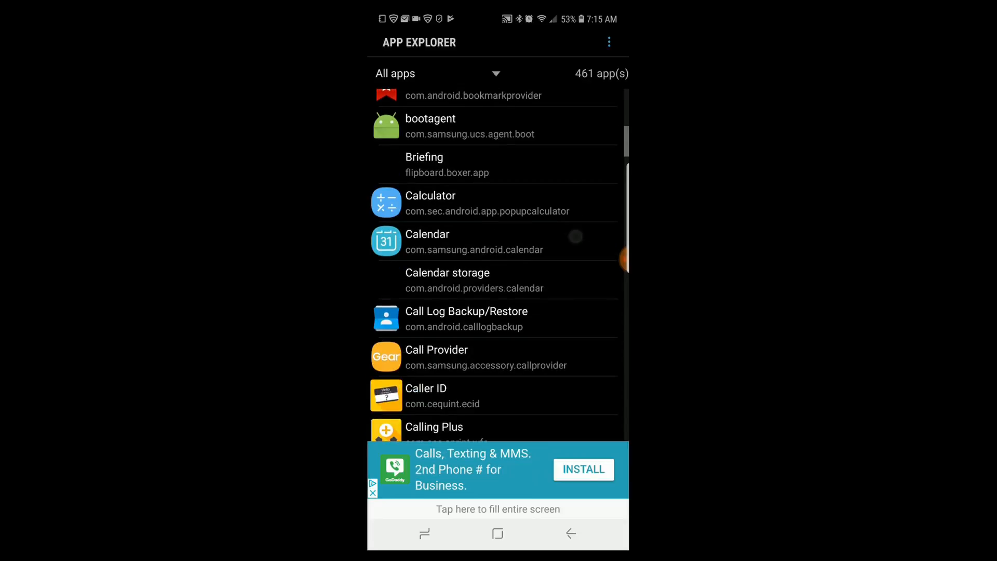
scroll(551, 357, down, 5)
scroll(551, 357, down, 5)
scroll(568, 273, down, 5)
scroll(561, 281, down, 3)
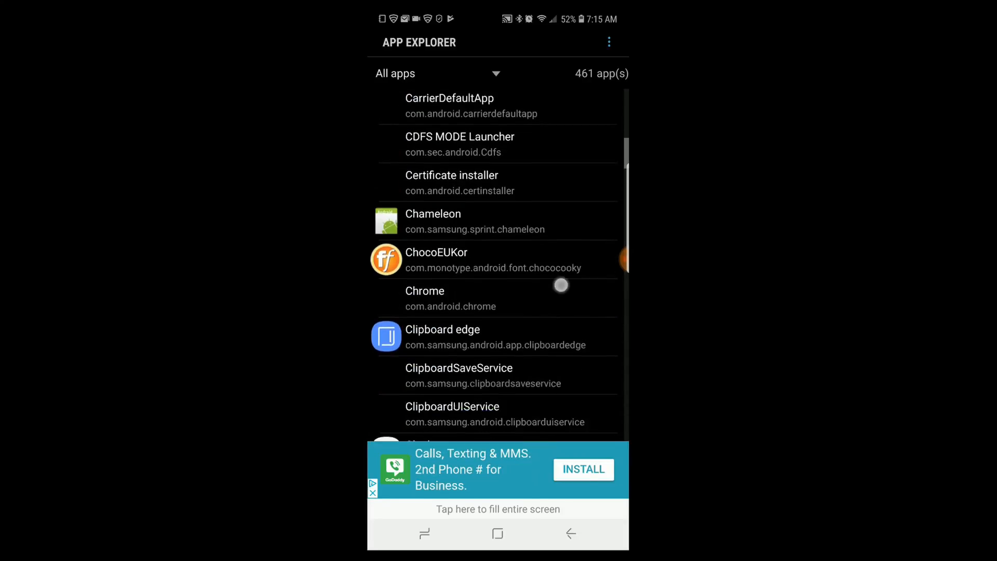
scroll(572, 248, down, 3)
scroll(573, 248, down, 5)
scroll(580, 225, down, 5)
scroll(581, 234, down, 5)
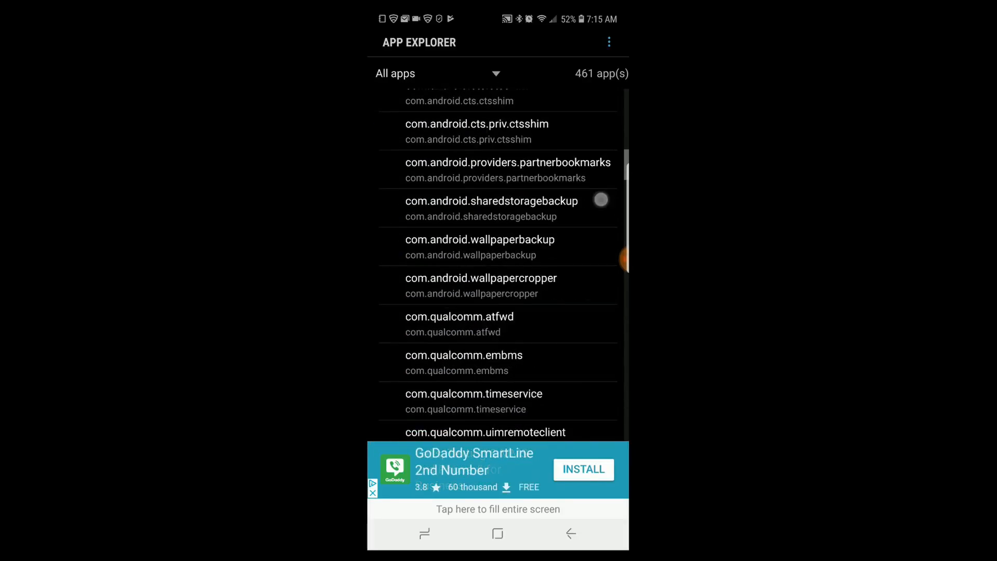
scroll(600, 199, down, 5)
scroll(601, 195, down, 5)
scroll(569, 296, down, 5)
scroll(572, 257, down, 3)
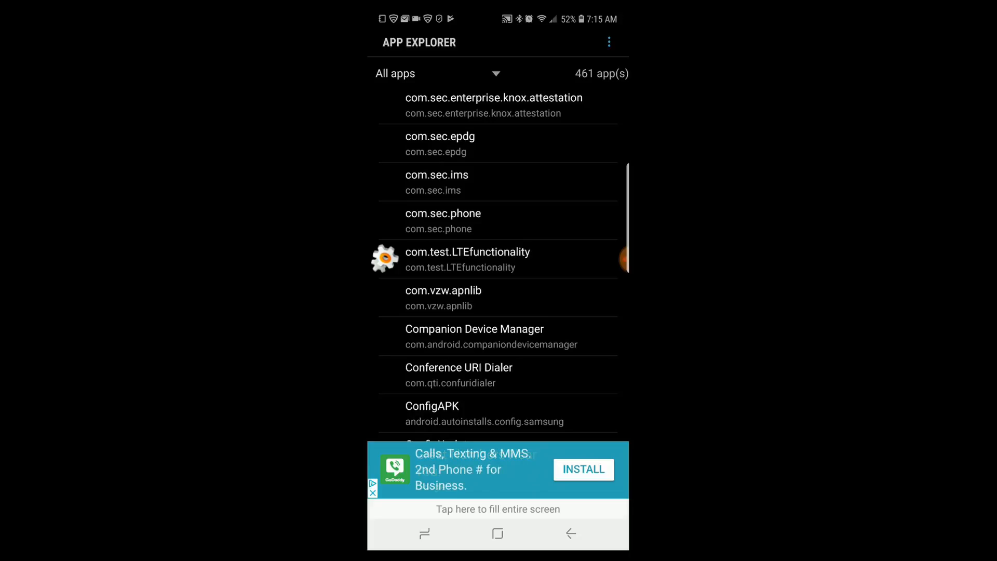
click(538, 263)
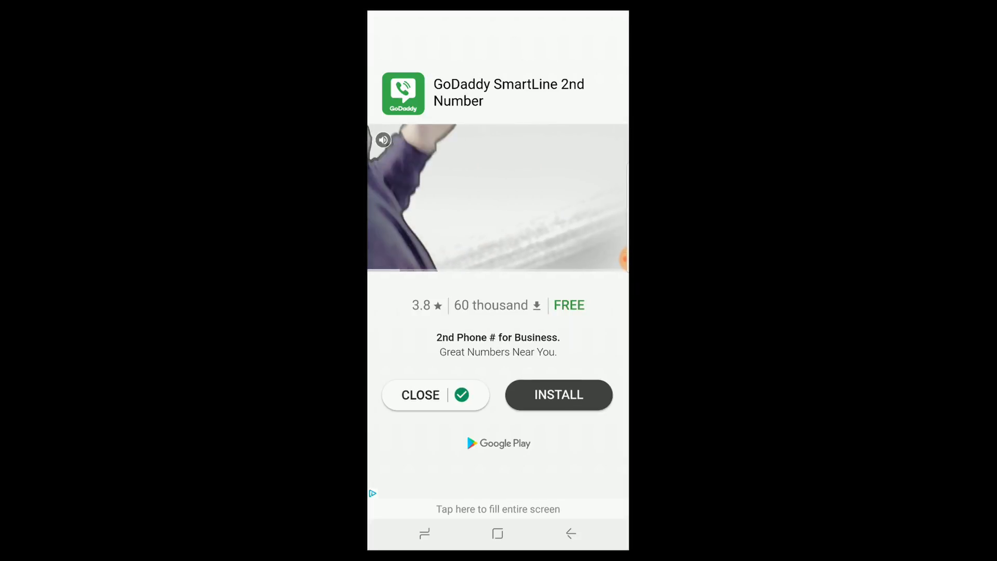
Step: Dismiss the ad and enter LTE APN Setting to list the access point names
click(421, 394)
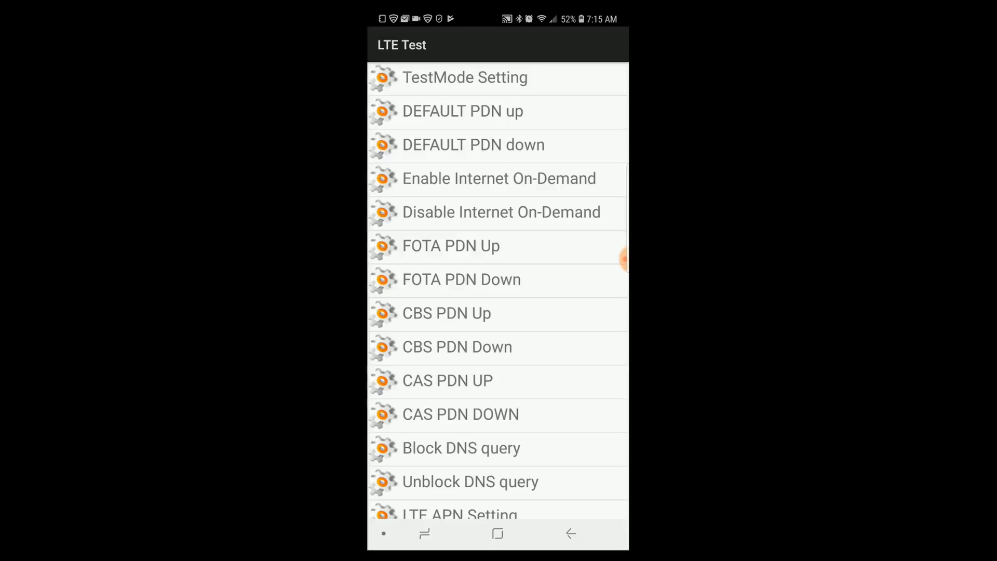
scroll(498, 312, down, 5)
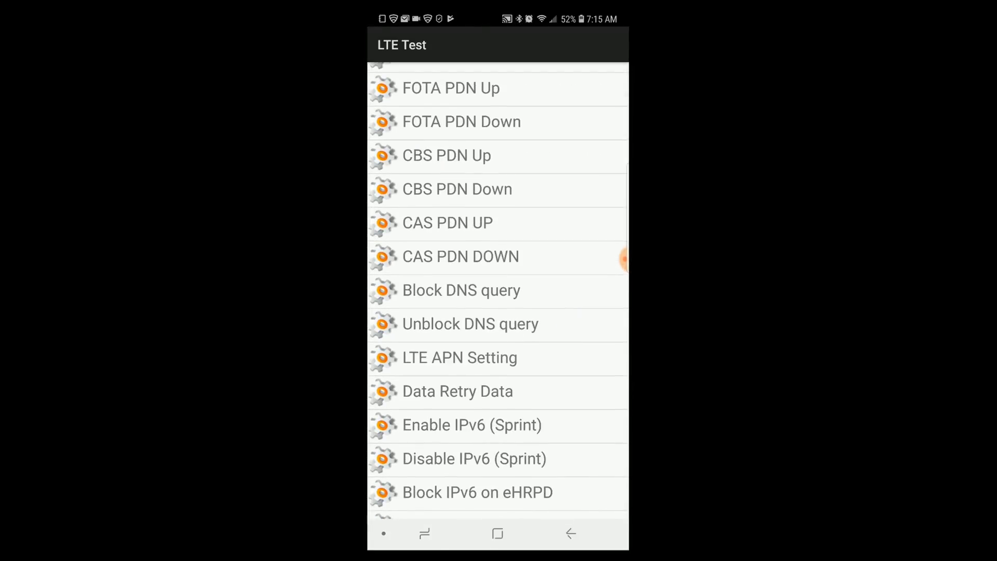
click(496, 358)
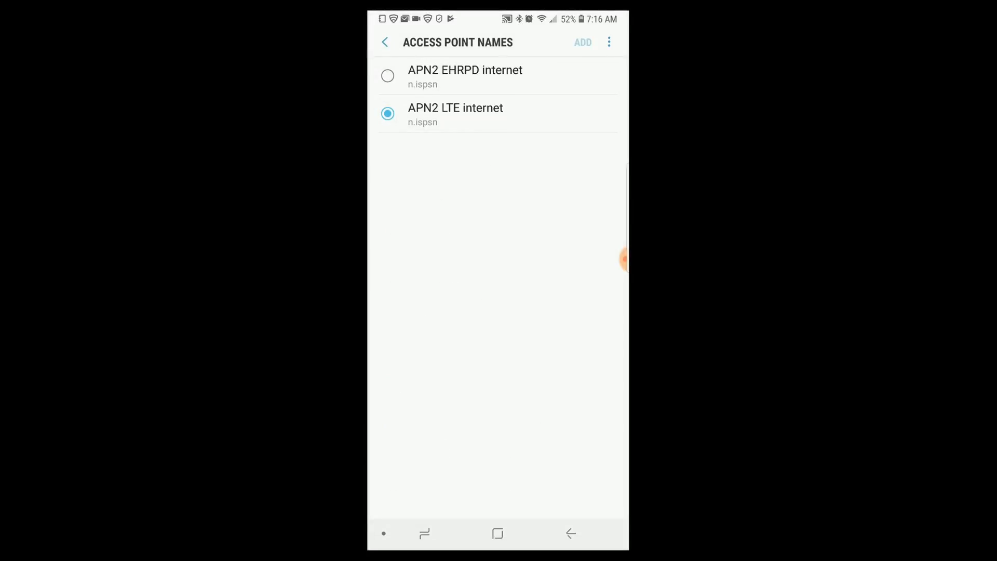
Step: Begin editing the APN2 LTE internet access point, scrolling to APN type
click(521, 117)
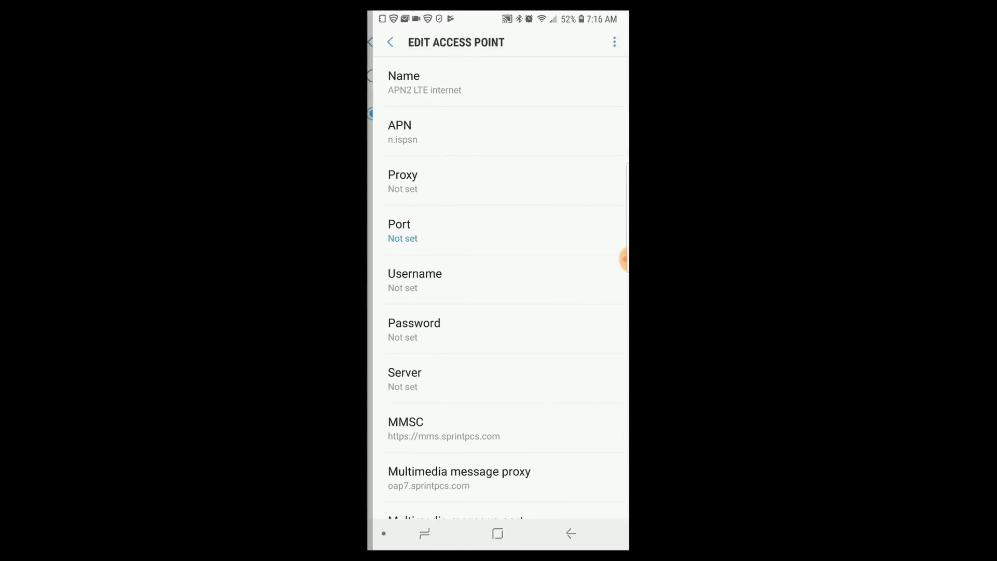
scroll(552, 398, down, 5)
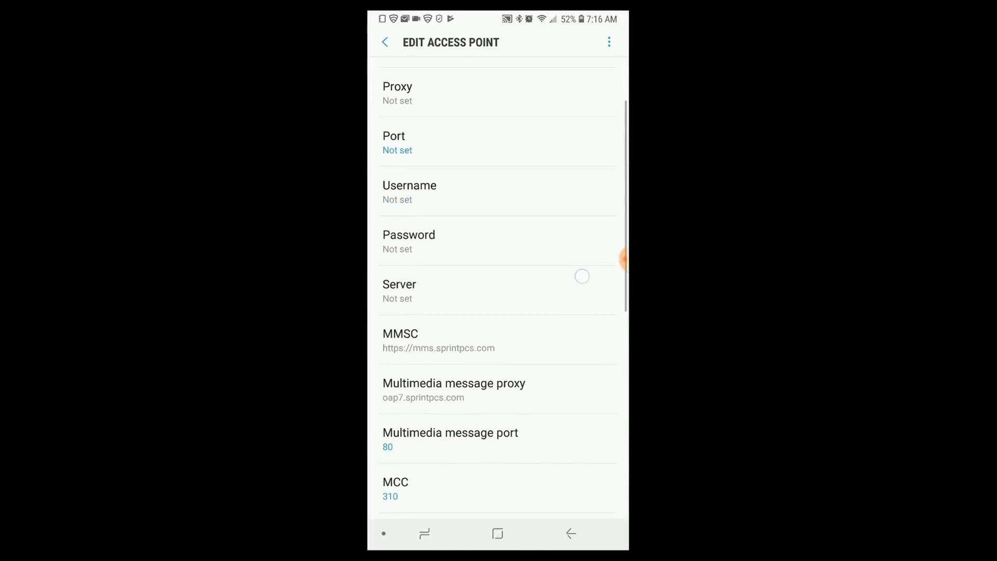
scroll(552, 398, down, 5)
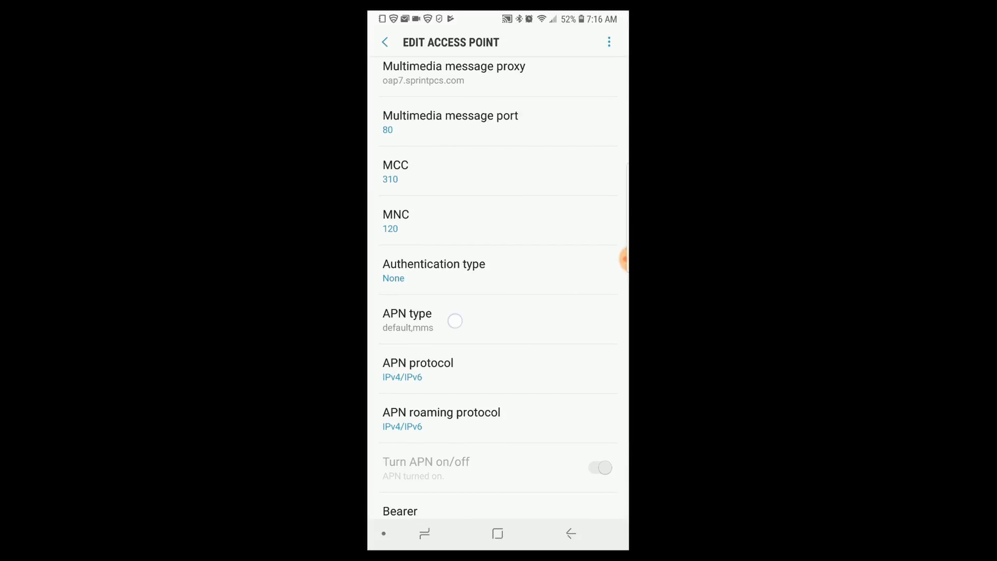
Step: Append ',dun' so APN type reads default,mms,dun and confirm it
click(456, 322)
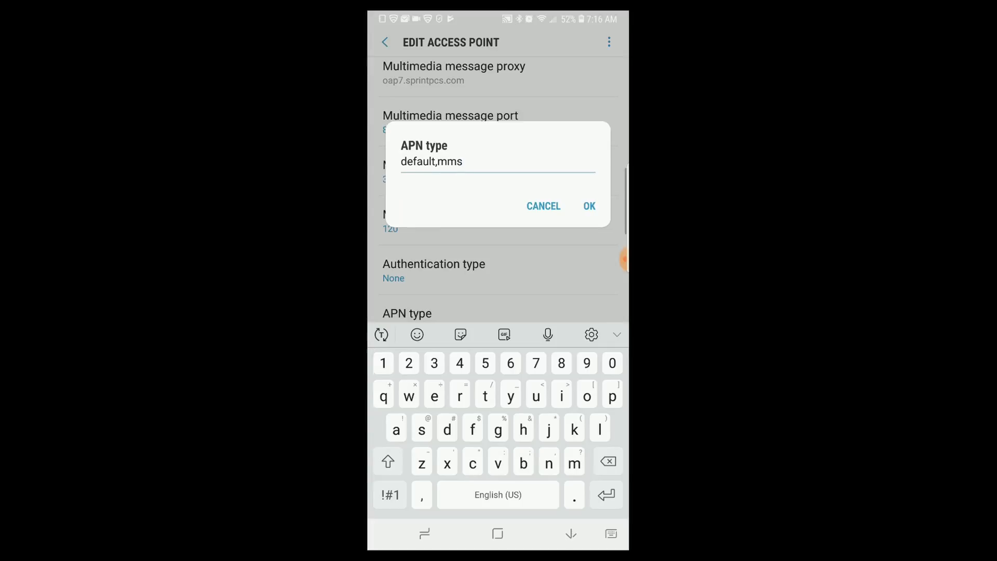
click(520, 164)
text(,)
text(d)
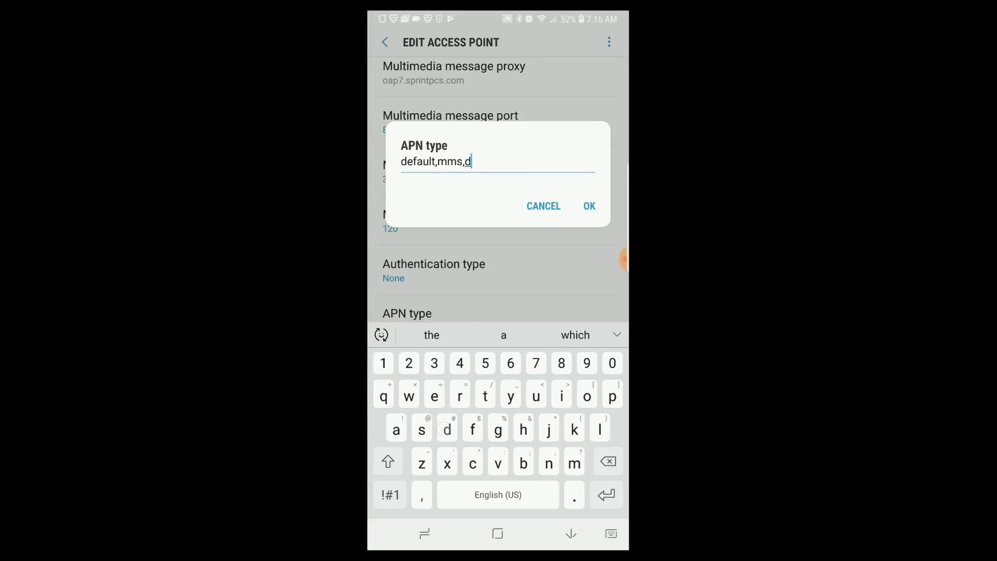
text(un)
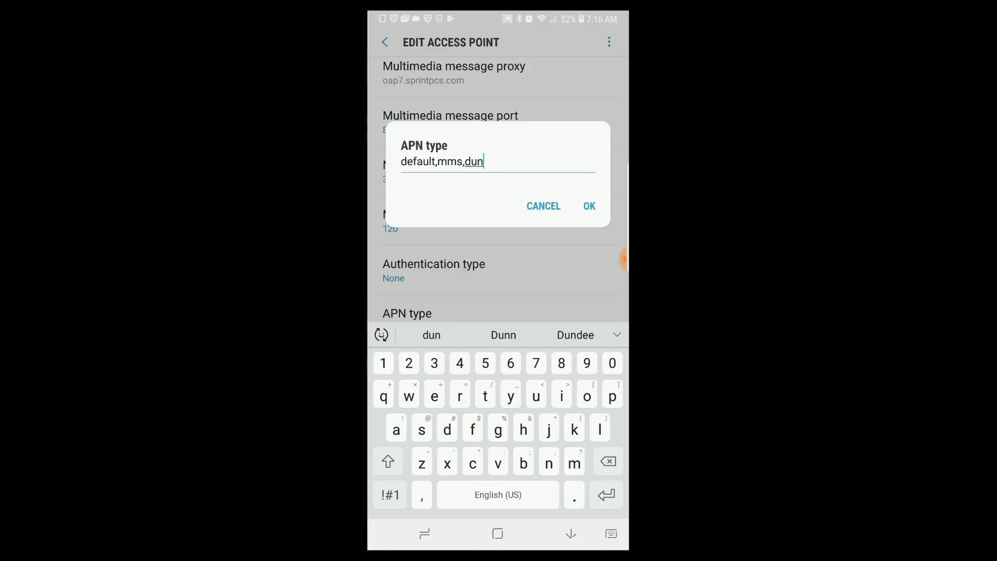
click(589, 206)
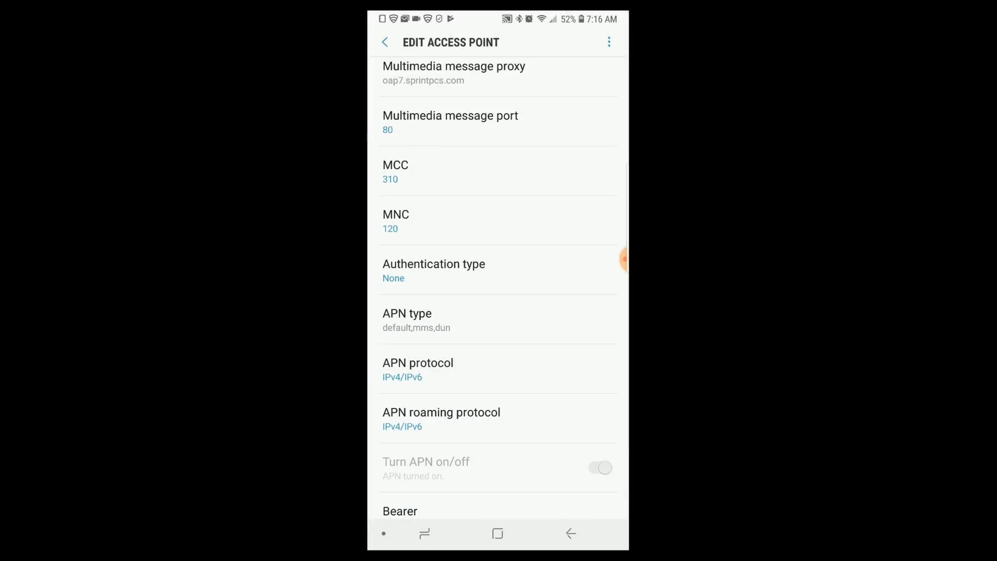
Step: Close all recent apps, then reach Settings through the notification shade's gear icon
click(424, 534)
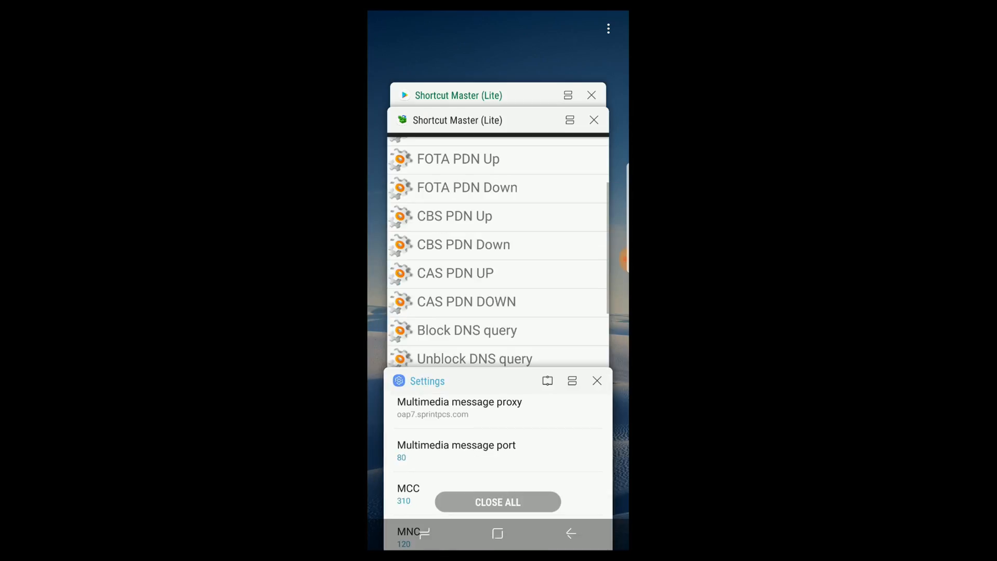
click(497, 534)
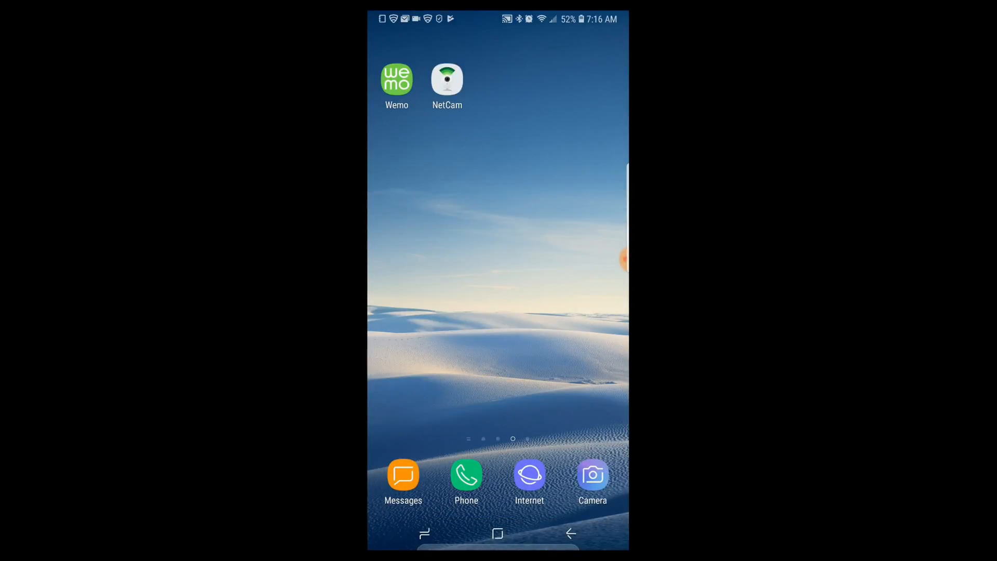
drag(590, 19, 590, 312)
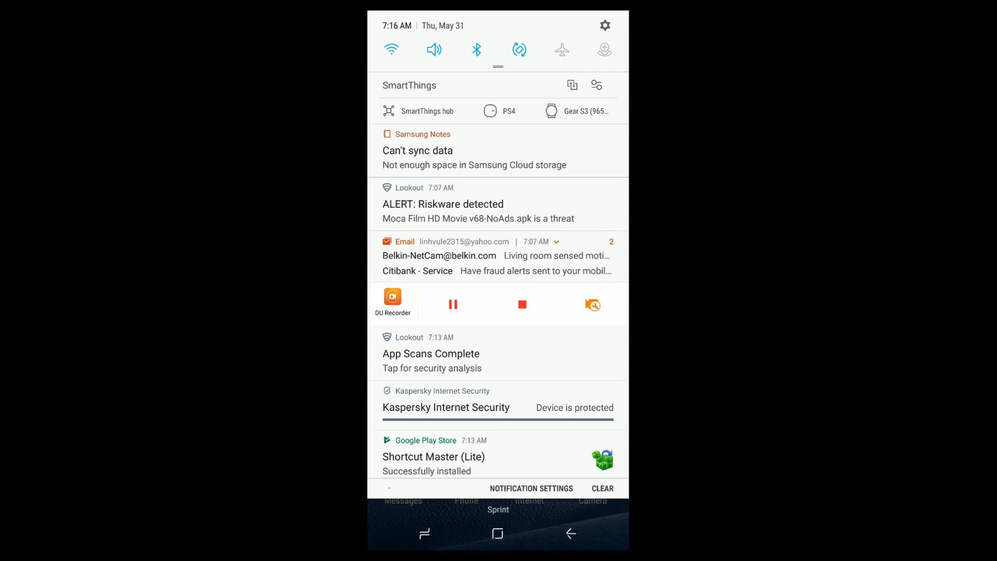
click(606, 25)
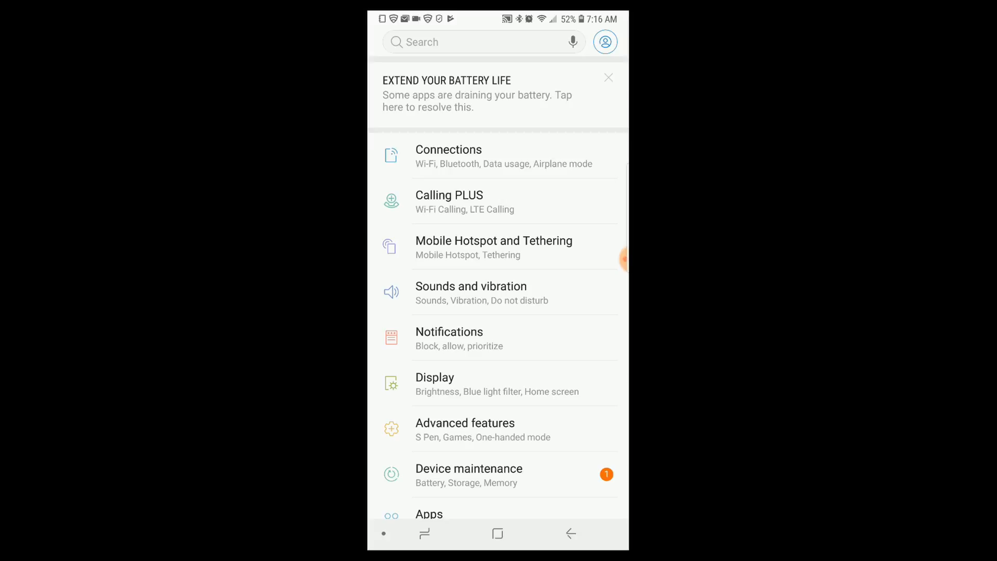
Step: In Mobile Hotspot and Tethering, switch the Mobile Hotspot toggle to On
click(495, 247)
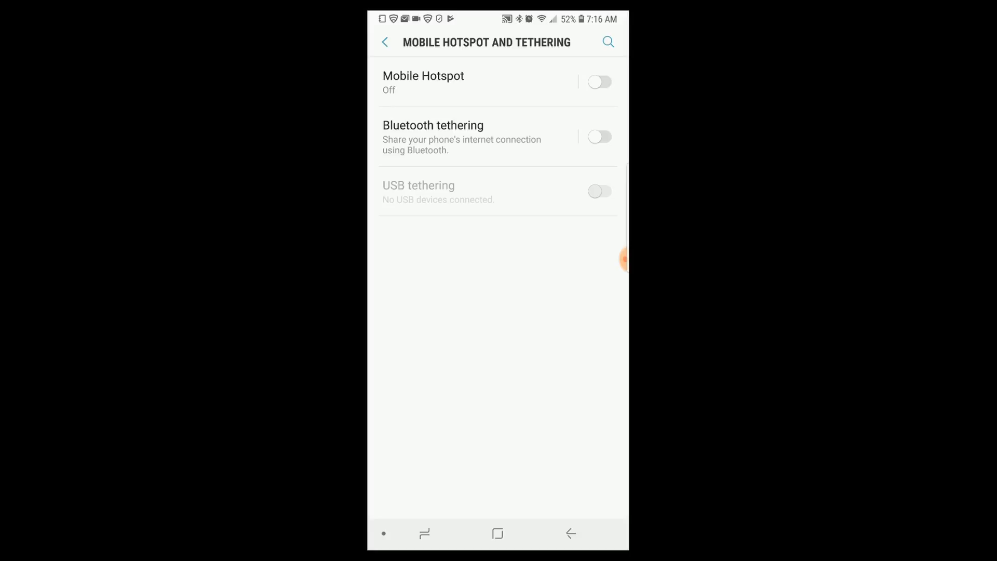
click(600, 81)
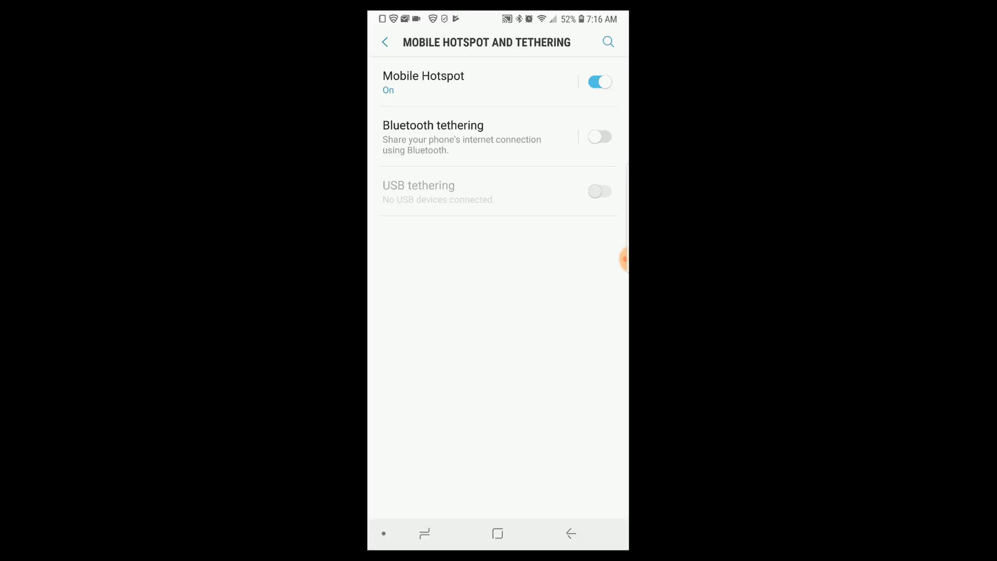